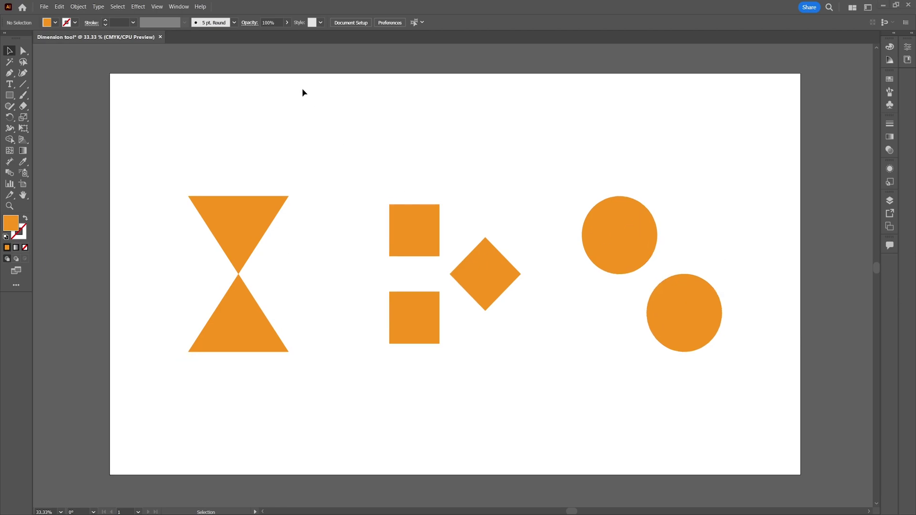
Step: Check the Window menu's Workspace and Toolbars submenus, then close the menu without changing anything
{"action": "left_click", "coordinate": [179, 6]}
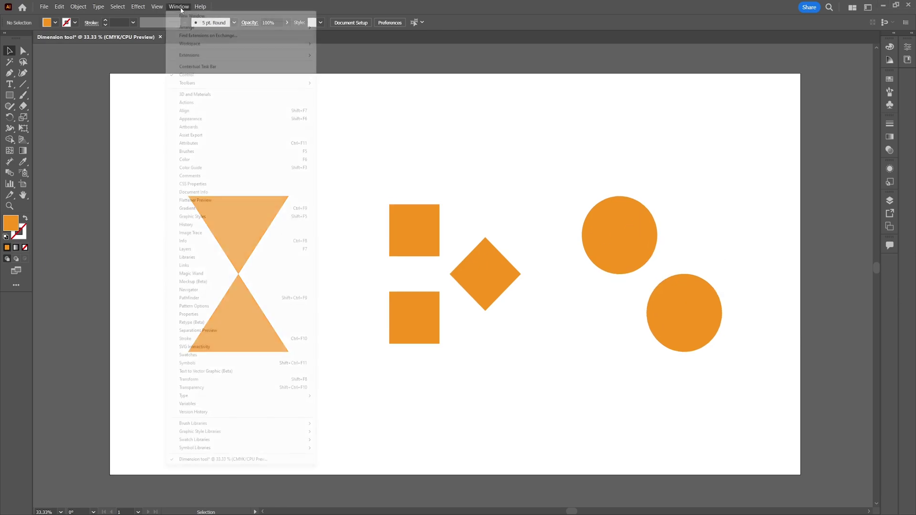
{"action": "mouse_move", "coordinate": [305, 43]}
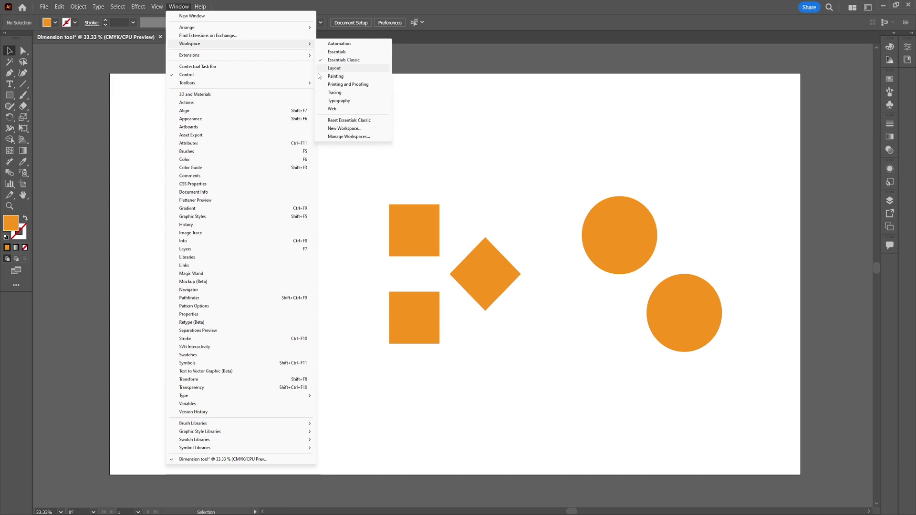
{"action": "mouse_move", "coordinate": [297, 84]}
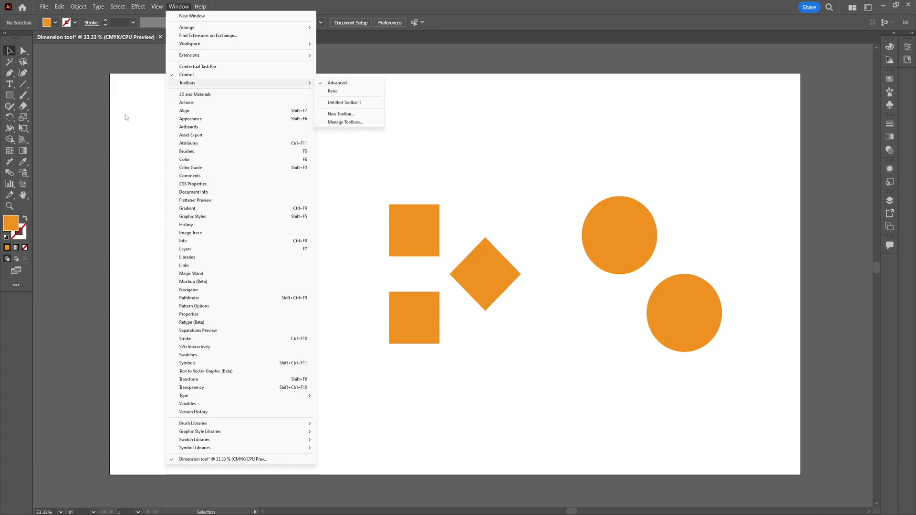
{"action": "left_click", "coordinate": [98, 126]}
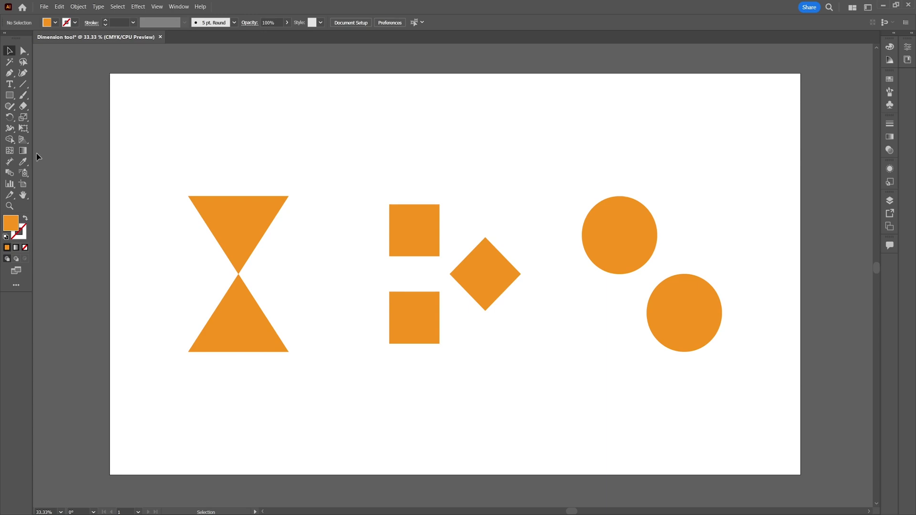
Step: Switch to the Dimension tool and move its floating options strip aside
{"action": "left_click", "coordinate": [9, 163]}
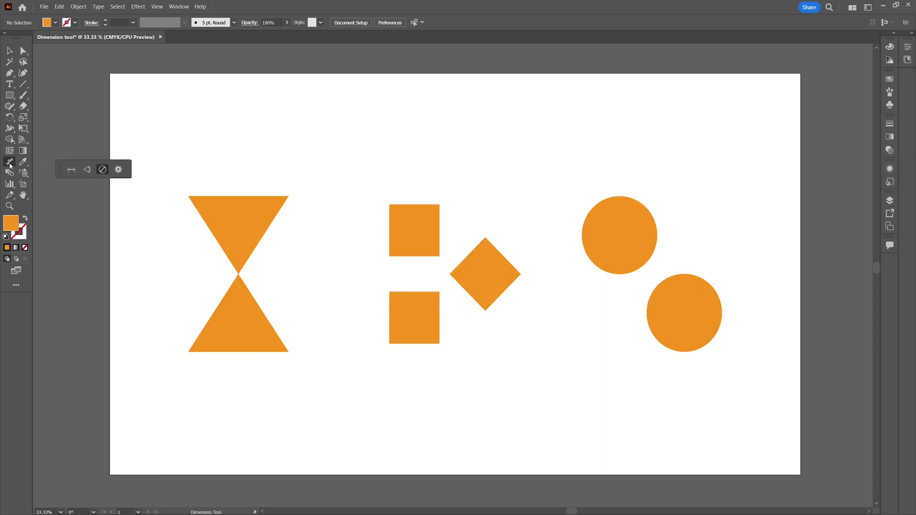
{"action": "left_click_drag", "start_coordinate": [65, 166], "coordinate": [117, 89]}
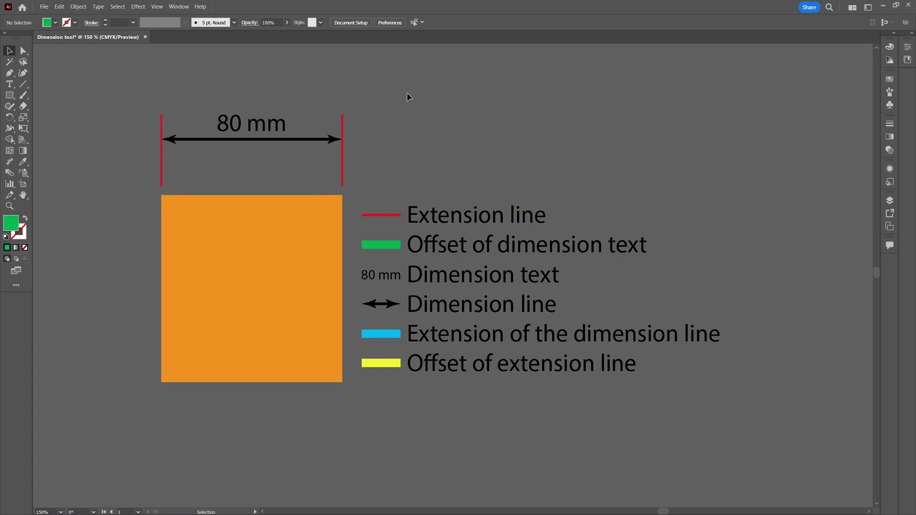
Step: Select the dimension line and 80 mm text to inspect them, then sample the legend's green fill
{"action": "left_click", "coordinate": [268, 140]}
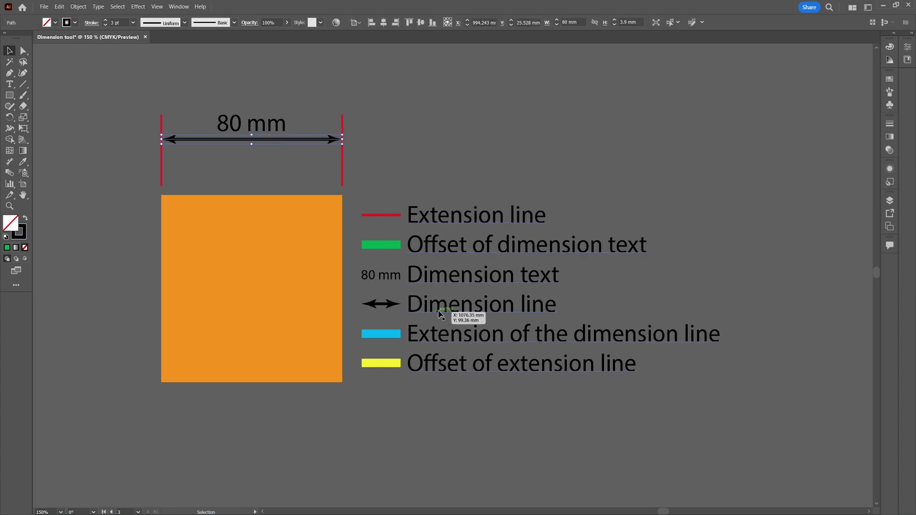
{"action": "left_click", "coordinate": [368, 110]}
{"action": "left_click", "coordinate": [249, 131]}
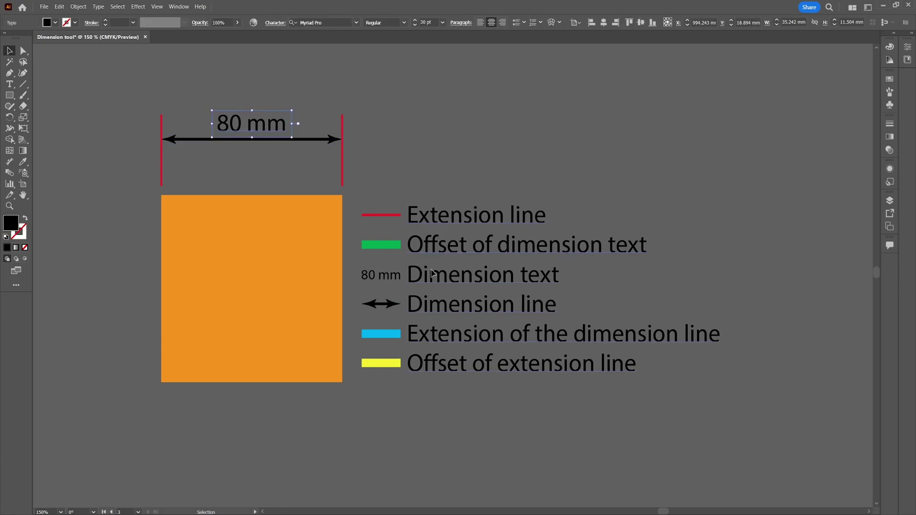
{"action": "left_click", "coordinate": [382, 143]}
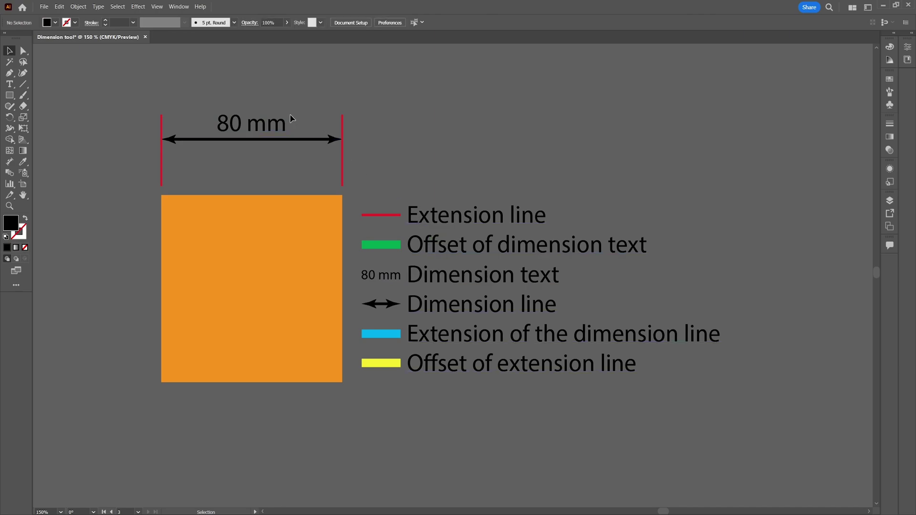
{"action": "left_click", "coordinate": [23, 162]}
{"action": "left_click", "coordinate": [378, 244]}
Step: Draw a green bar under the 80 mm text and a cyan bar on the left extension line
{"action": "left_click", "coordinate": [10, 95]}
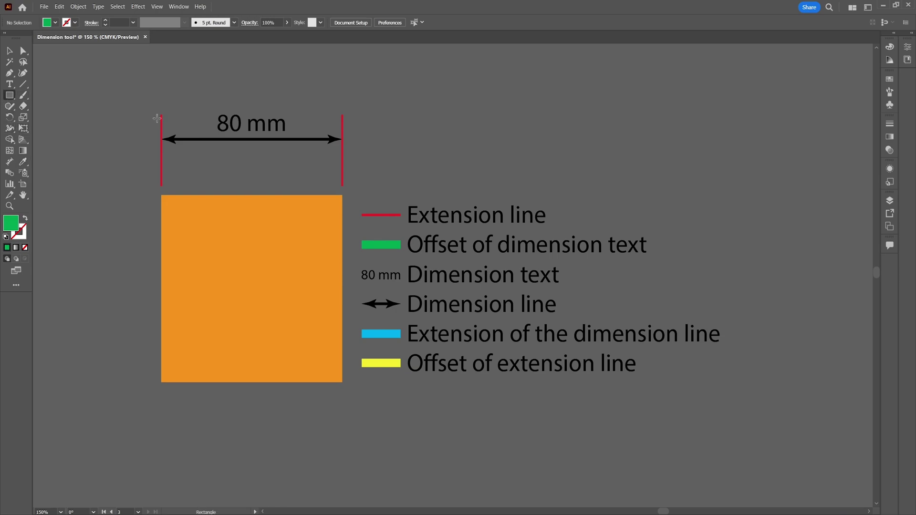
{"action": "left_click_drag", "start_coordinate": [219, 128], "coordinate": [285, 139]}
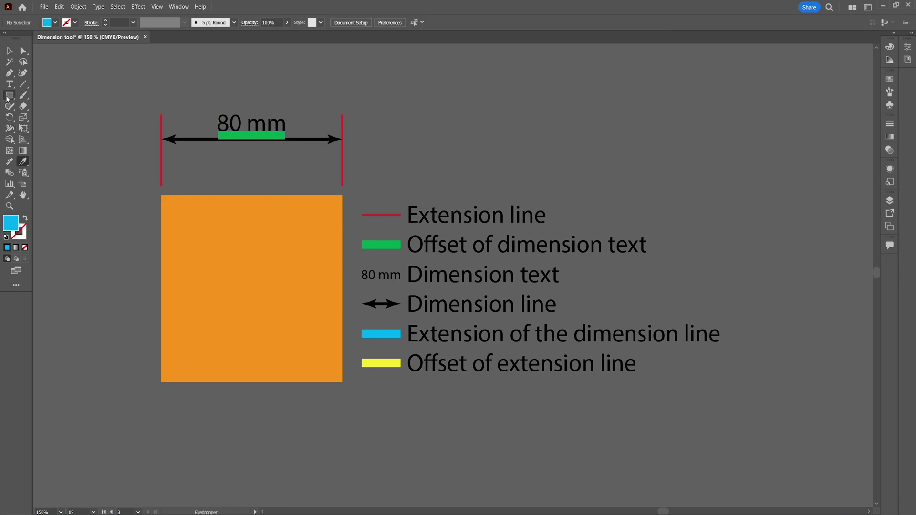
{"action": "left_click", "coordinate": [8, 96]}
{"action": "left_click_drag", "start_coordinate": [161, 115], "coordinate": [169, 139]}
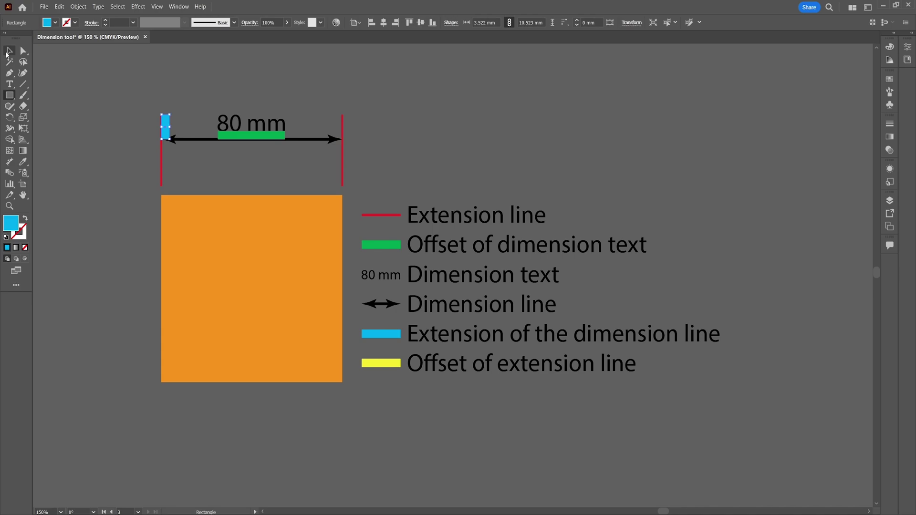
{"action": "left_click", "coordinate": [8, 52]}
{"action": "left_click", "coordinate": [110, 158]}
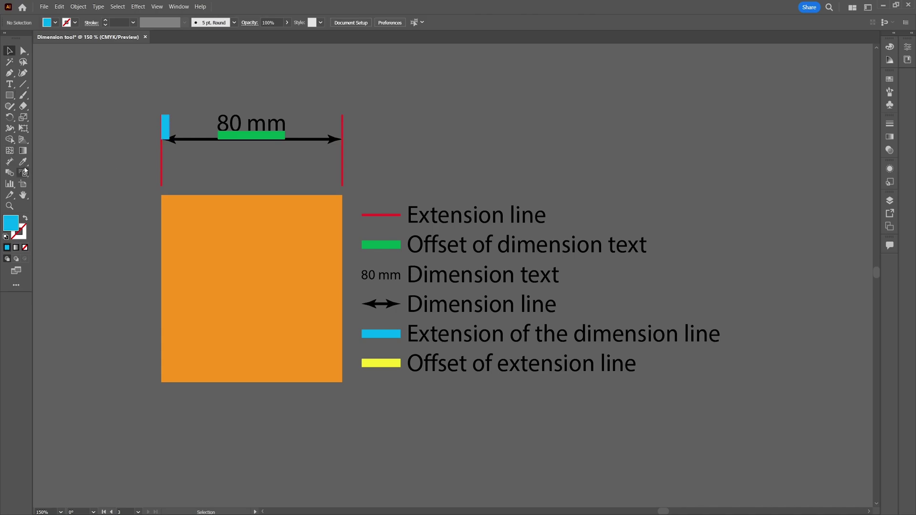
Step: Draw a thin yellow bar along the square's top, then open the Dimension Tool Options
{"action": "key", "text": "m"}
{"action": "left_click_drag", "start_coordinate": [161, 185], "coordinate": [342, 192]}
{"action": "left_click", "coordinate": [8, 52]}
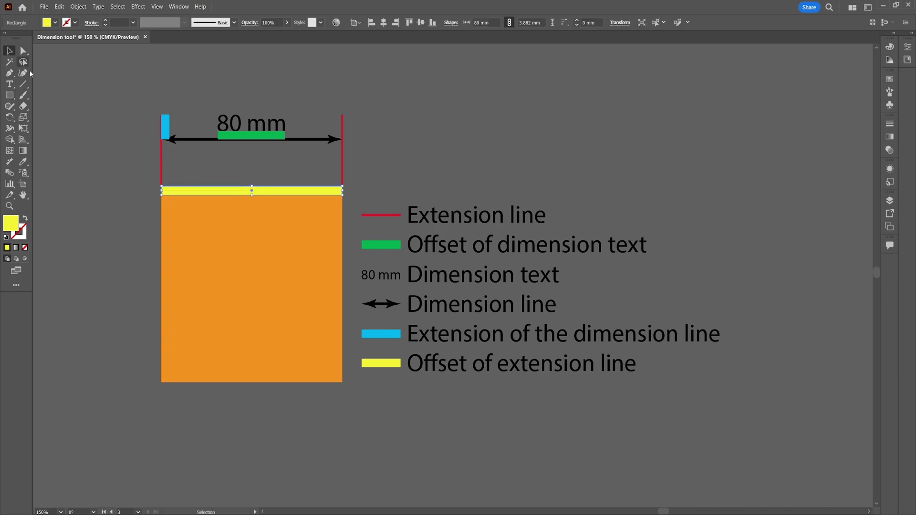
{"action": "left_click", "coordinate": [47, 89]}
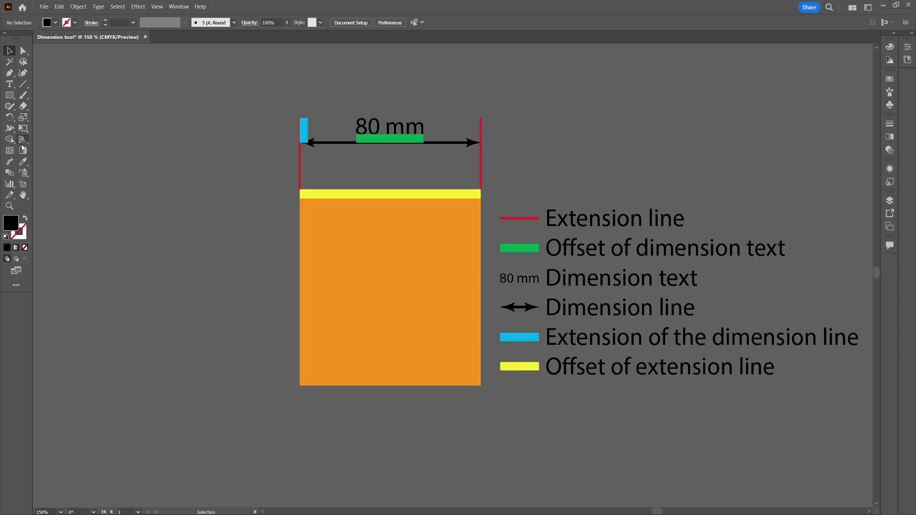
{"action": "left_click", "coordinate": [10, 162]}
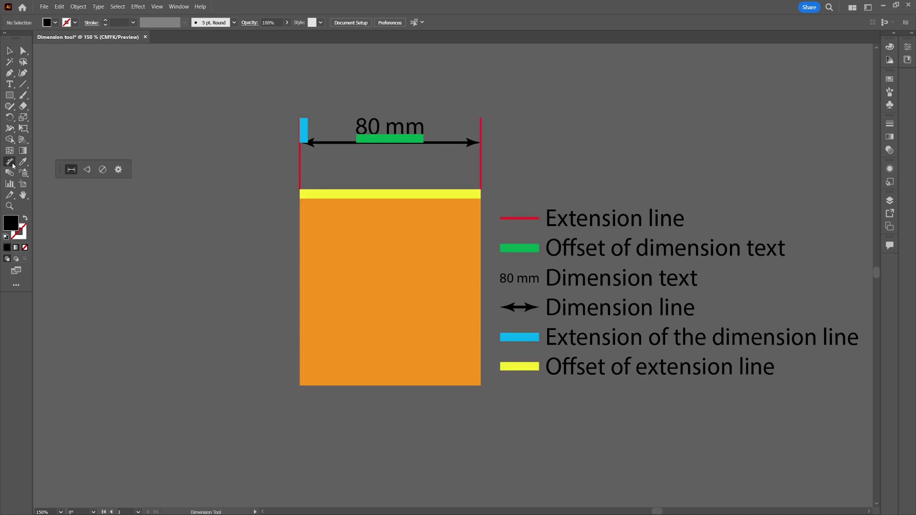
{"action": "left_click", "coordinate": [118, 169]}
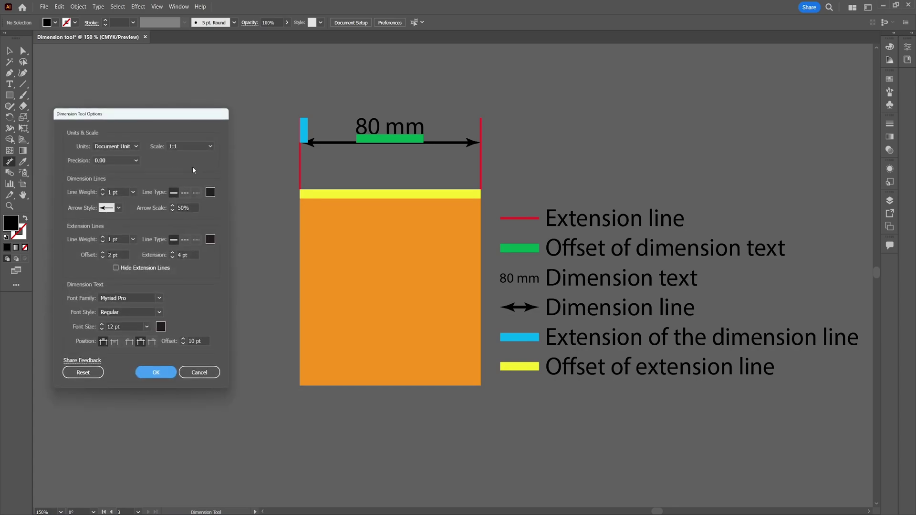
Step: Change dimension units from Document Unit to Millimeters, with precision left at 0.00
{"action": "left_click", "coordinate": [138, 147]}
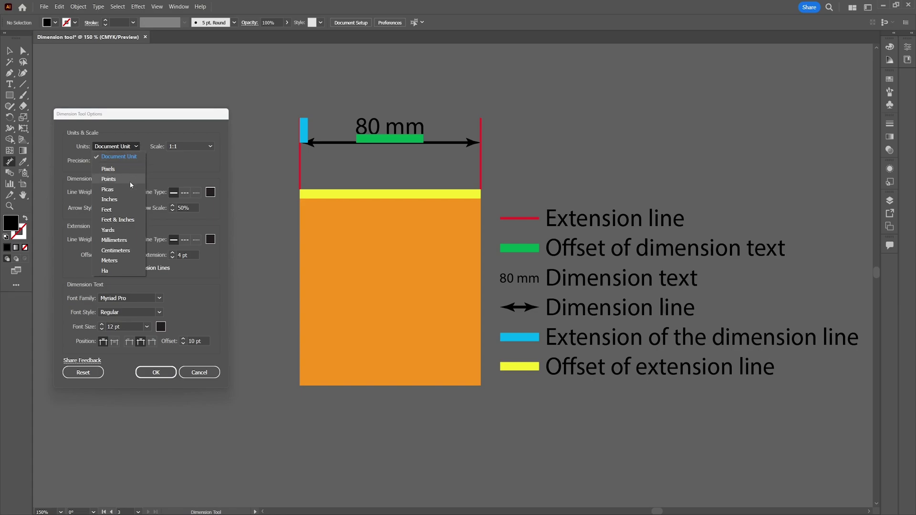
{"action": "left_click", "coordinate": [124, 242]}
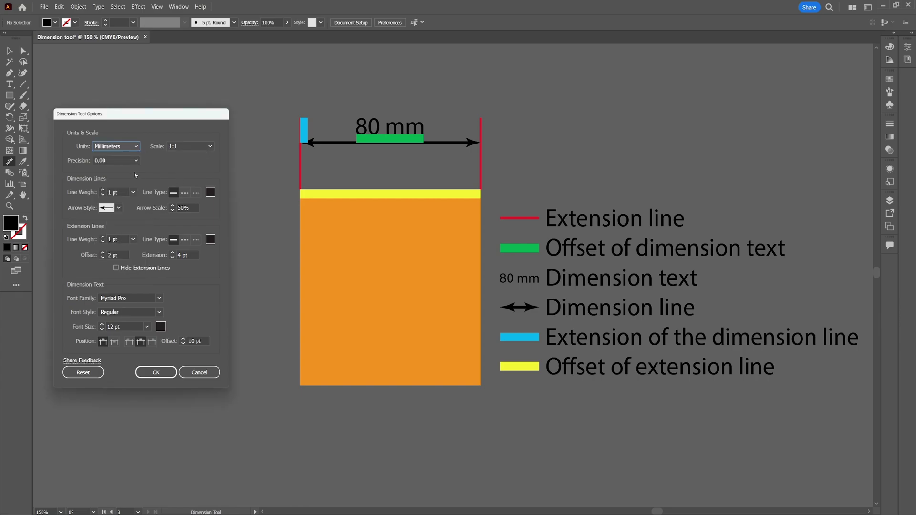
{"action": "left_click", "coordinate": [121, 162]}
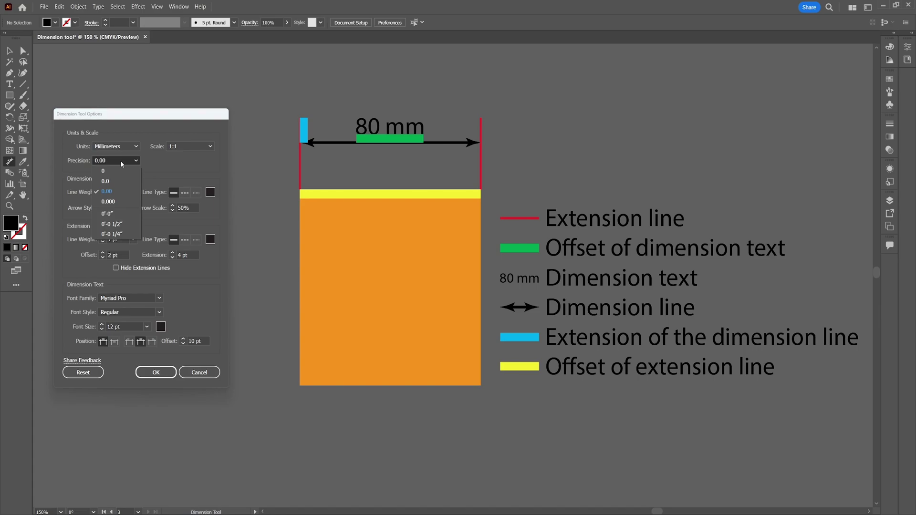
{"action": "left_click", "coordinate": [123, 192]}
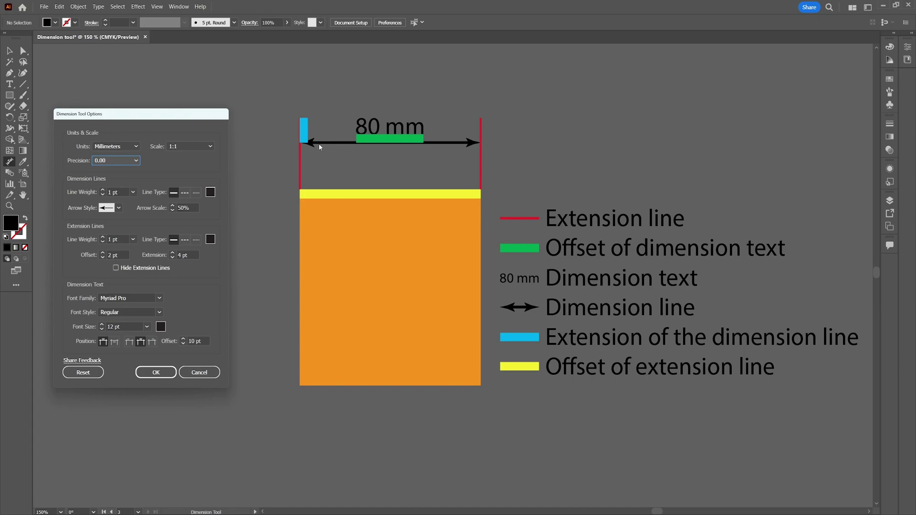
Step: Make dimension lines 2 pt thick and bright red (FF0000)
{"action": "left_click", "coordinate": [103, 189]}
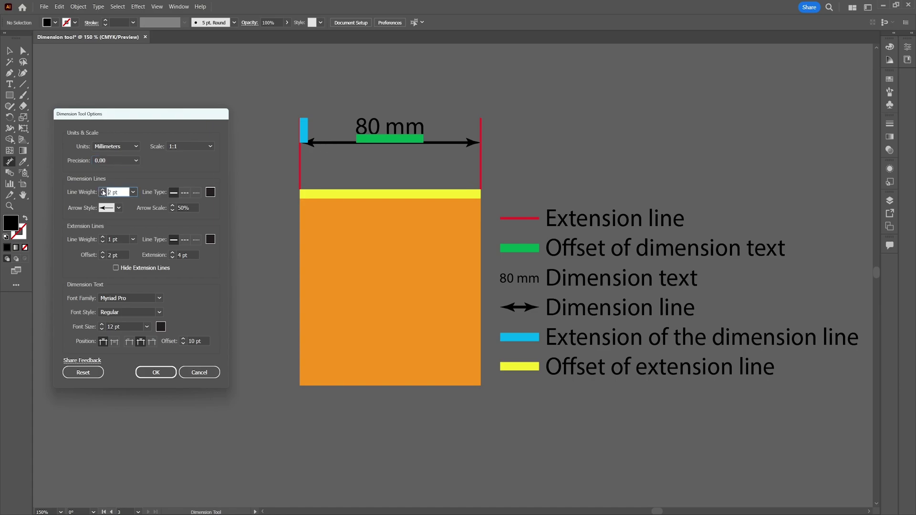
{"action": "left_click", "coordinate": [103, 190]}
{"action": "left_click", "coordinate": [103, 195]}
{"action": "left_click", "coordinate": [186, 193]}
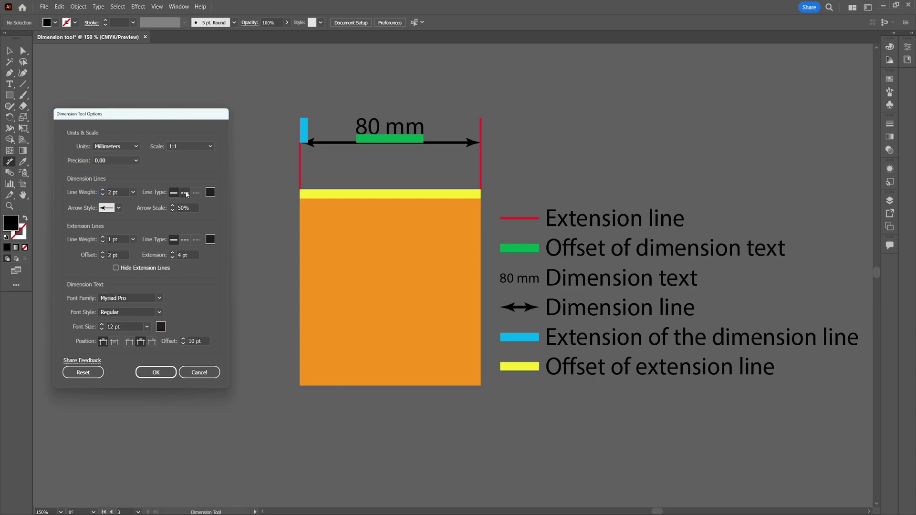
{"action": "left_click", "coordinate": [210, 193]}
{"action": "left_click", "coordinate": [466, 202]}
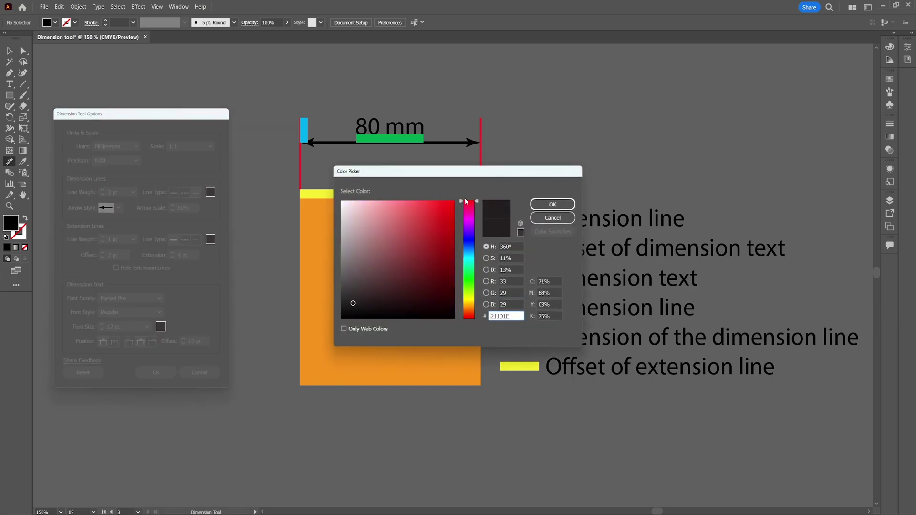
{"action": "left_click", "coordinate": [453, 202]}
{"action": "left_click", "coordinate": [553, 205]}
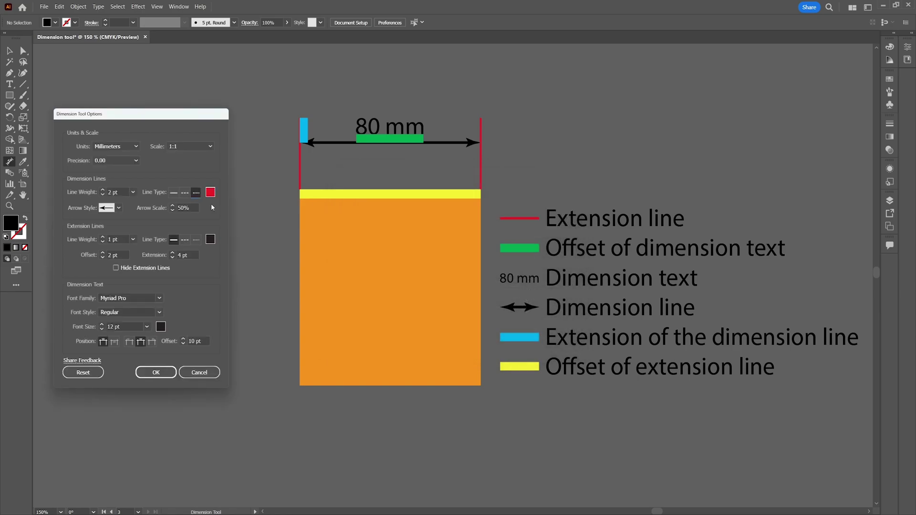
Step: Choose the thin Arrow 11 arrowhead, edit the arrow scale, and start picking the extension-line colour
{"action": "left_click", "coordinate": [119, 208]}
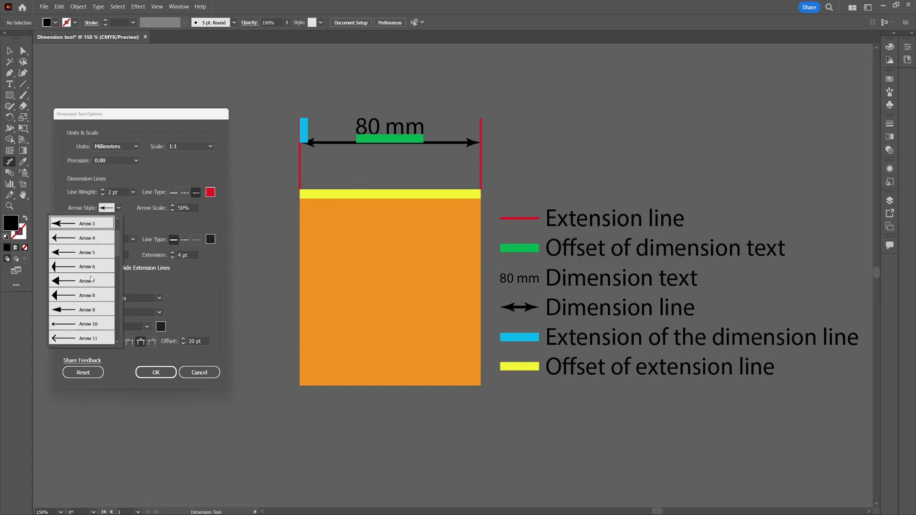
{"action": "left_click", "coordinate": [83, 339]}
{"action": "left_click", "coordinate": [174, 209]}
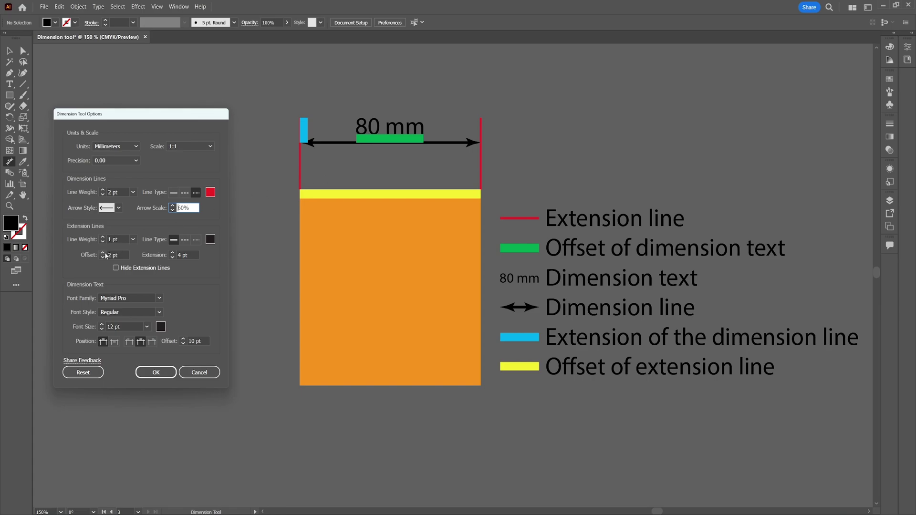
{"action": "left_click", "coordinate": [210, 240]}
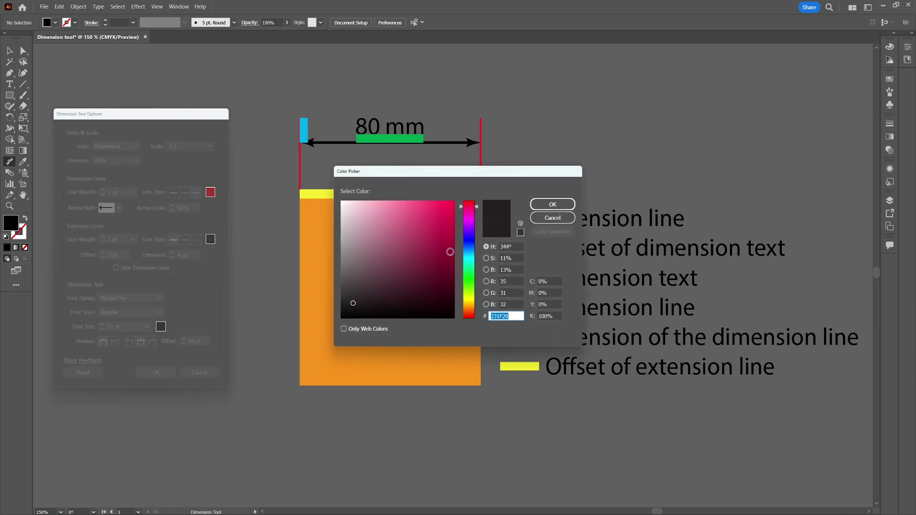
Step: Make extension lines red (FF0000) with 5 pt offset and 5 pt extension
{"action": "type", "text": "FF0000"}
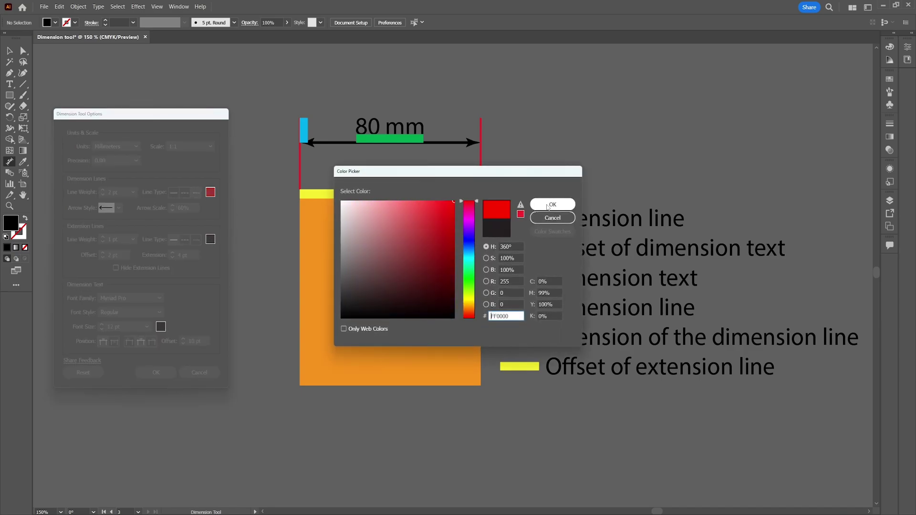
{"action": "left_click", "coordinate": [552, 205]}
{"action": "left_click", "coordinate": [103, 253]}
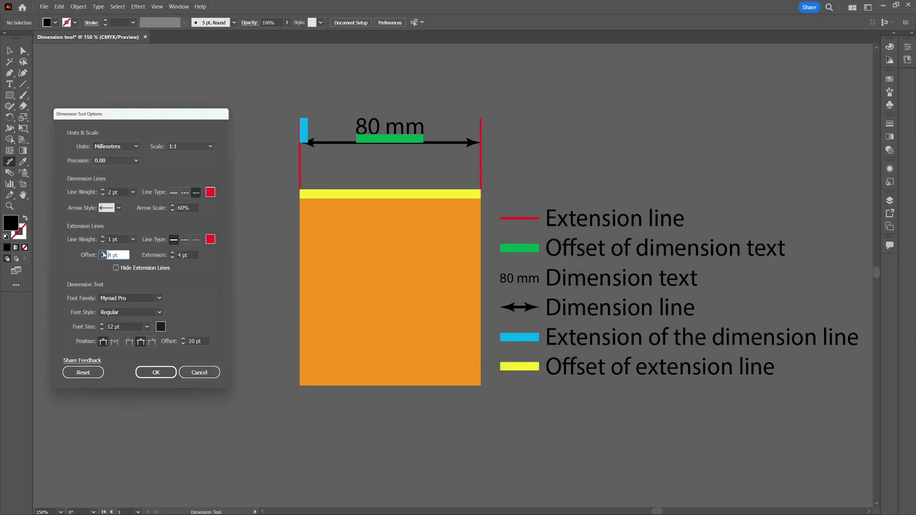
{"action": "left_click", "coordinate": [102, 253]}
{"action": "left_click", "coordinate": [173, 253]}
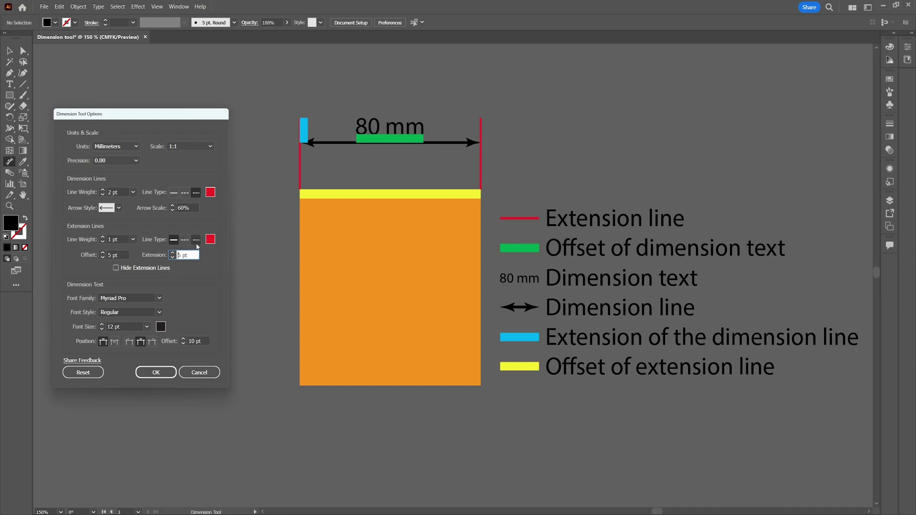
Step: Set the dimension text to Arial Narrow at 15 pt and confirm the options
{"action": "left_click", "coordinate": [129, 298]}
{"action": "type", "text": "Arial"}
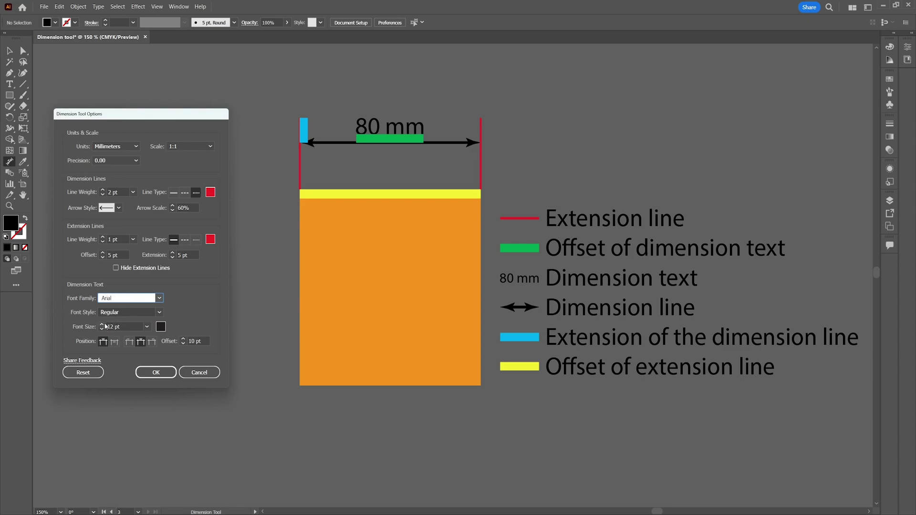
{"action": "left_click", "coordinate": [103, 324]}
{"action": "left_click", "coordinate": [102, 324]}
{"action": "left_click", "coordinate": [160, 312]}
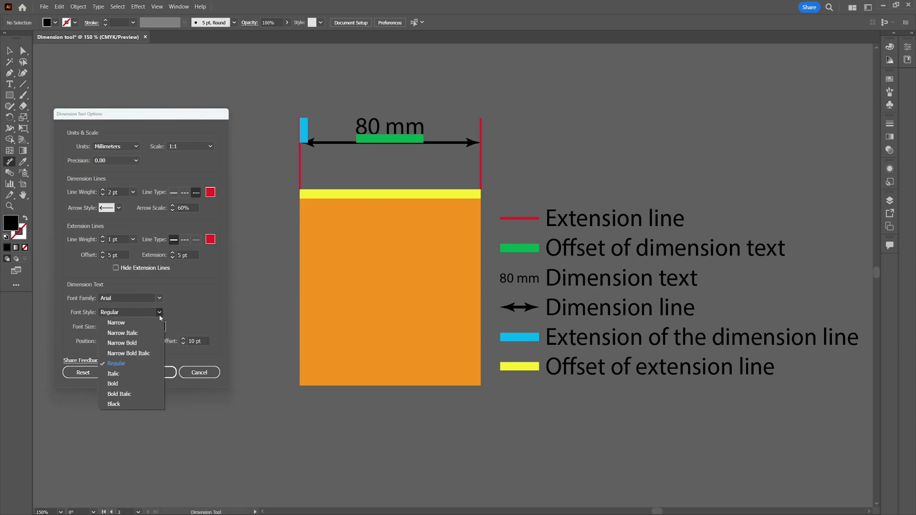
{"action": "left_click", "coordinate": [128, 324]}
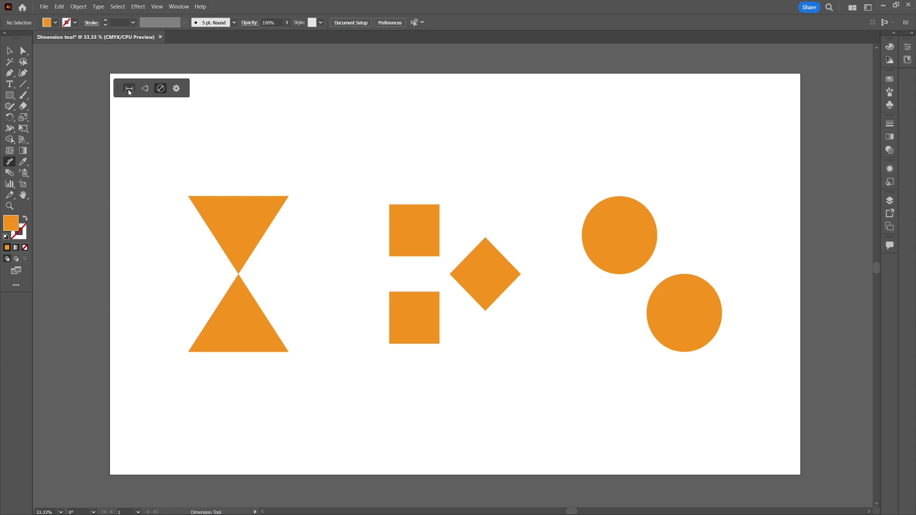
Step: In linear mode, place 200 mm dimensions above the upper triangle and below the lower triangle
{"action": "left_click", "coordinate": [129, 89]}
{"action": "left_click_drag", "start_coordinate": [187, 195], "coordinate": [288, 186]}
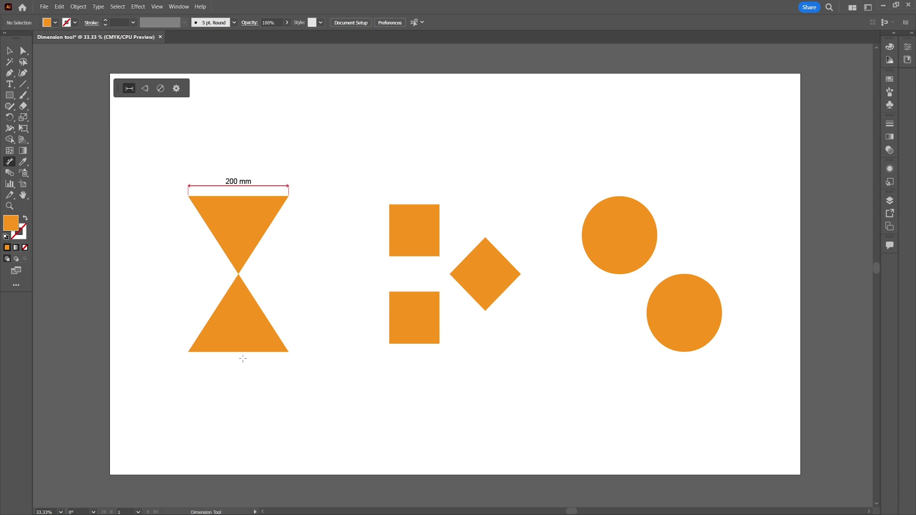
{"action": "left_click_drag", "start_coordinate": [238, 352], "coordinate": [238, 367]}
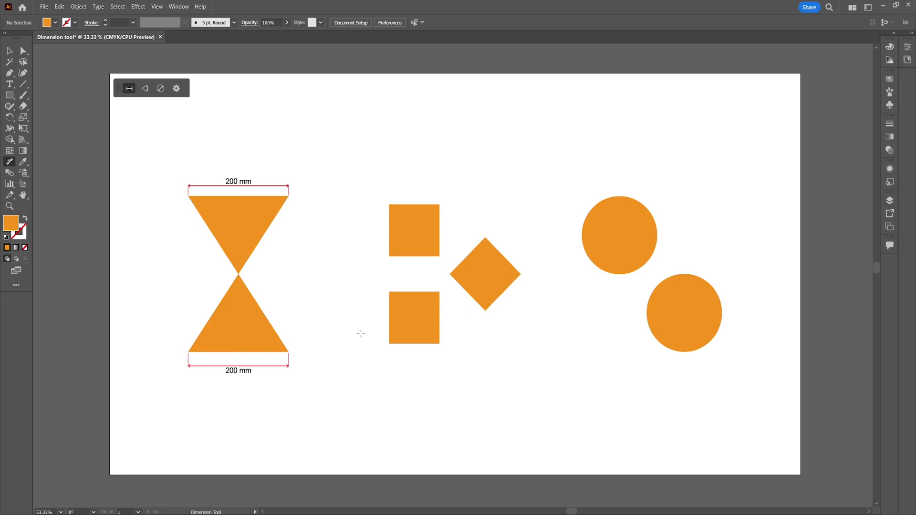
Step: Try 100 mm and 150 mm dimensions on the triangles' slanted edge, then undo both
{"action": "left_click", "coordinate": [265, 233]}
{"action": "left_click", "coordinate": [246, 281]}
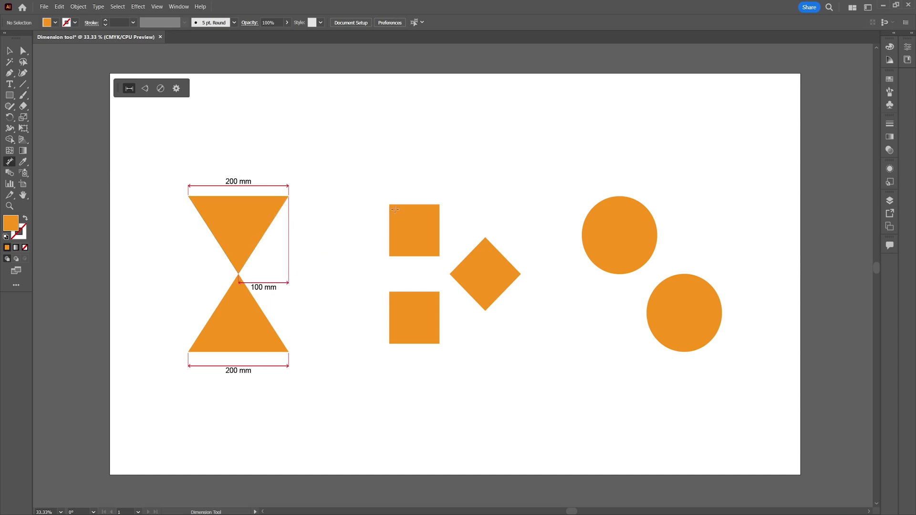
{"action": "left_click", "coordinate": [266, 232]}
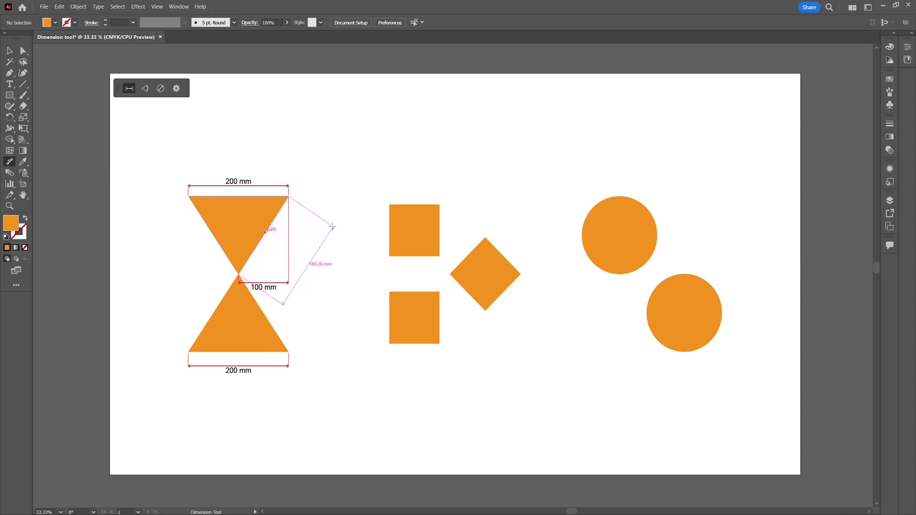
{"action": "left_click", "coordinate": [310, 229]}
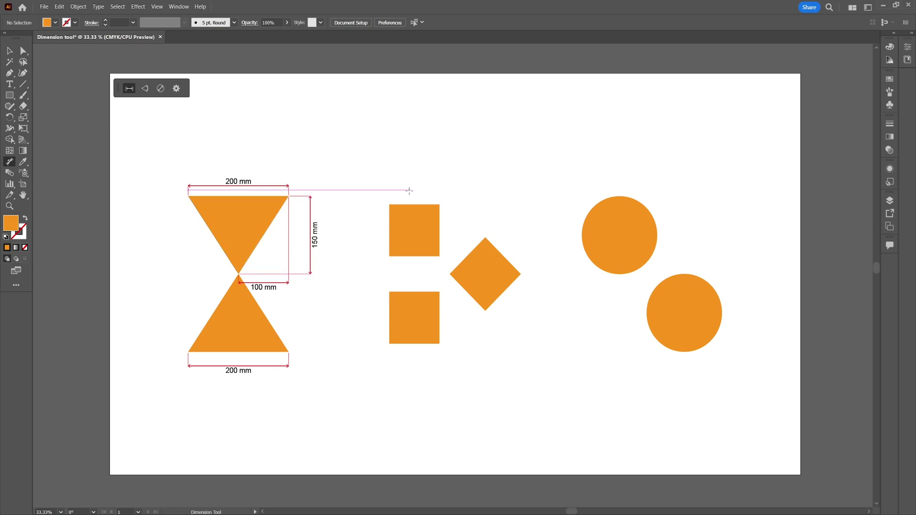
{"action": "key", "text": "ctrl+z"}
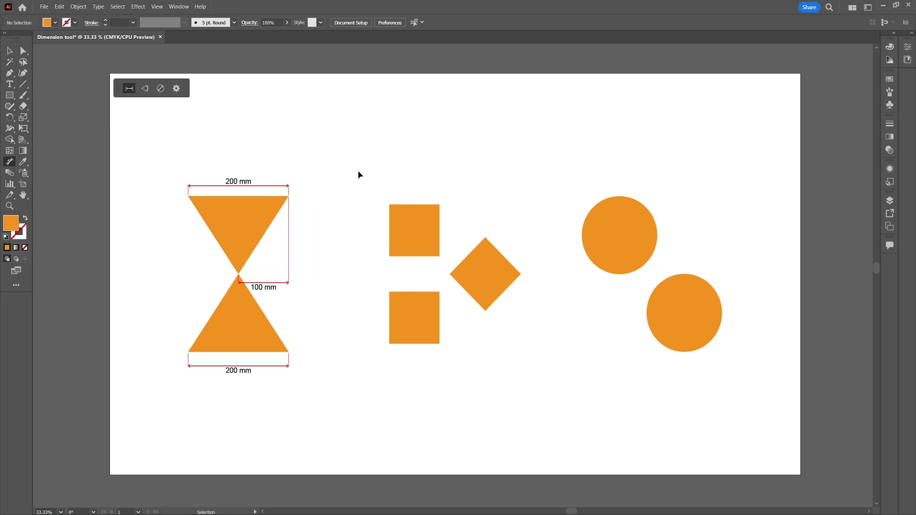
{"action": "key", "text": "ctrl+z"}
Step: Dimension the triangles' 360.56 mm diagonal, the top square's 100 mm side and the lower square's 141.42 mm diagonal
{"action": "left_click", "coordinate": [287, 196]}
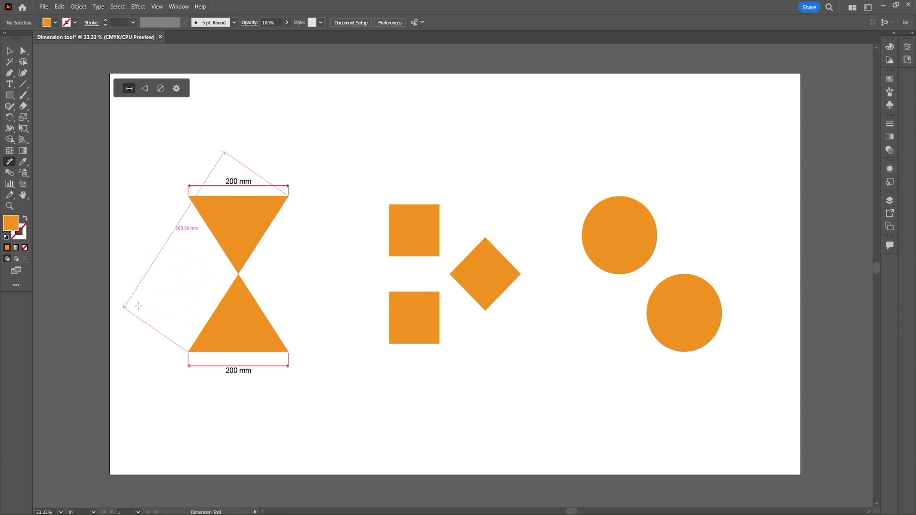
{"action": "left_click", "coordinate": [184, 343]}
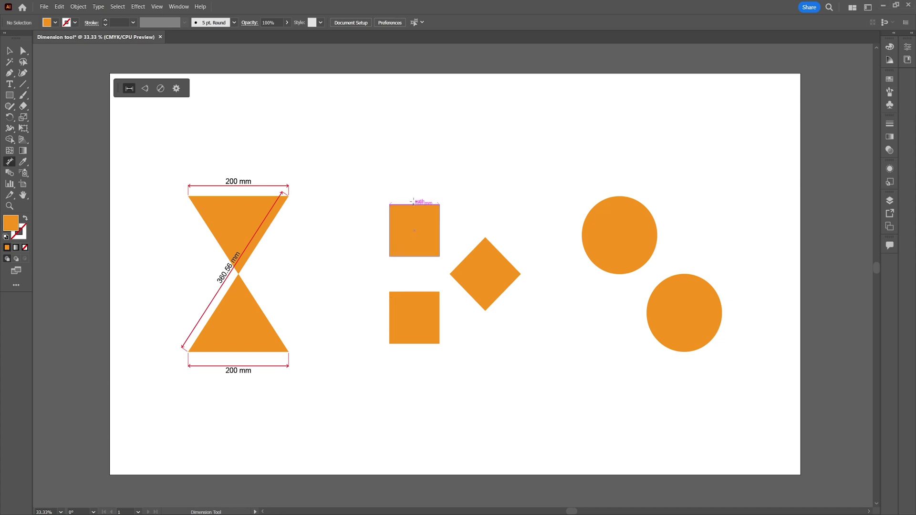
{"action": "left_click", "coordinate": [420, 195]}
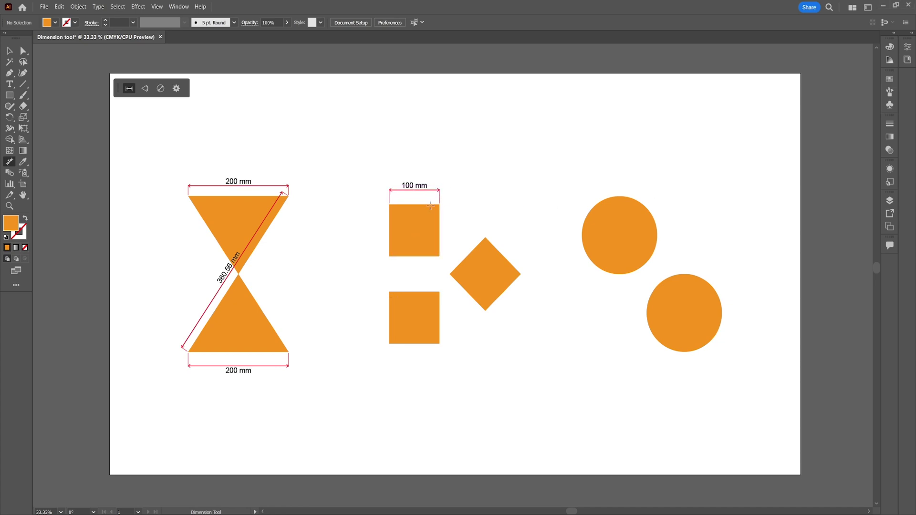
{"action": "left_click", "coordinate": [390, 292]}
{"action": "left_click", "coordinate": [440, 343]}
{"action": "left_click", "coordinate": [379, 356]}
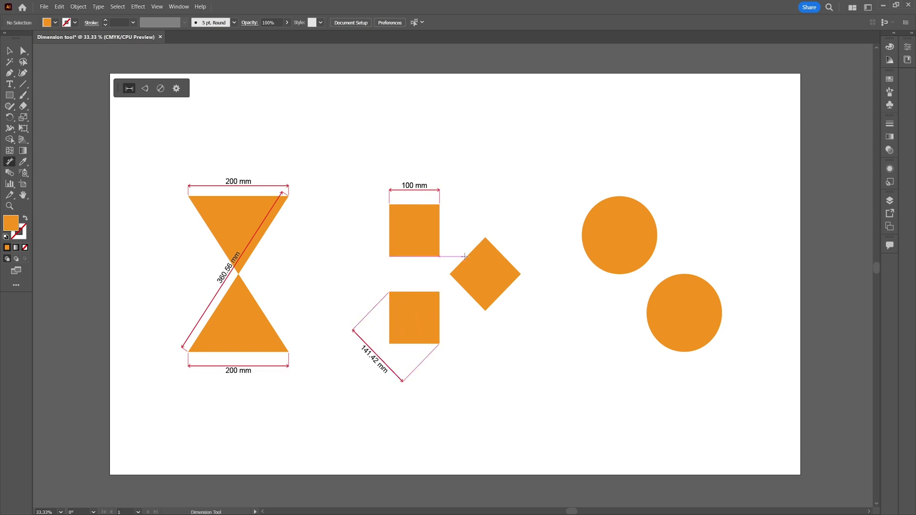
Step: Add a 70.71 mm dimension on the diamond and a 47.53 mm gap dimension between the circles
{"action": "left_click", "coordinate": [450, 274]}
{"action": "left_click", "coordinate": [485, 238]}
{"action": "left_click", "coordinate": [480, 205]}
{"action": "left_click", "coordinate": [644, 265]}
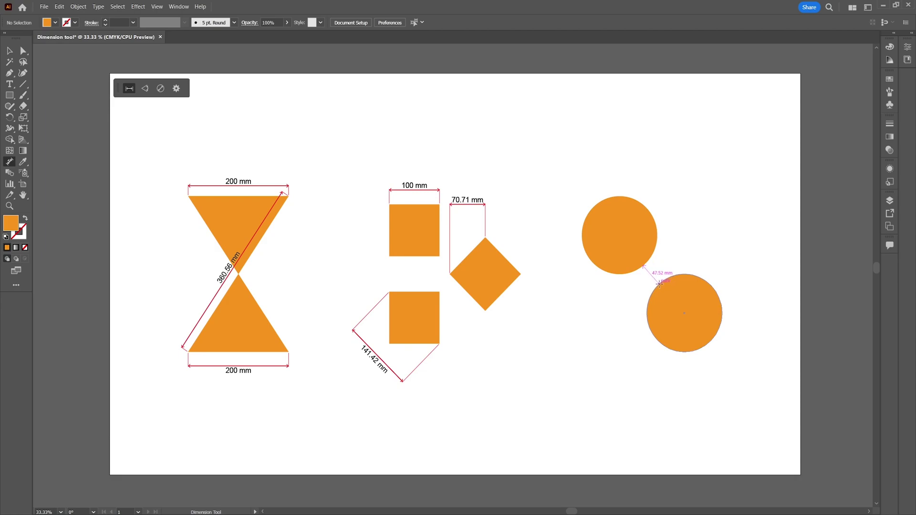
{"action": "left_click", "coordinate": [660, 283]}
{"action": "left_click", "coordinate": [701, 236]}
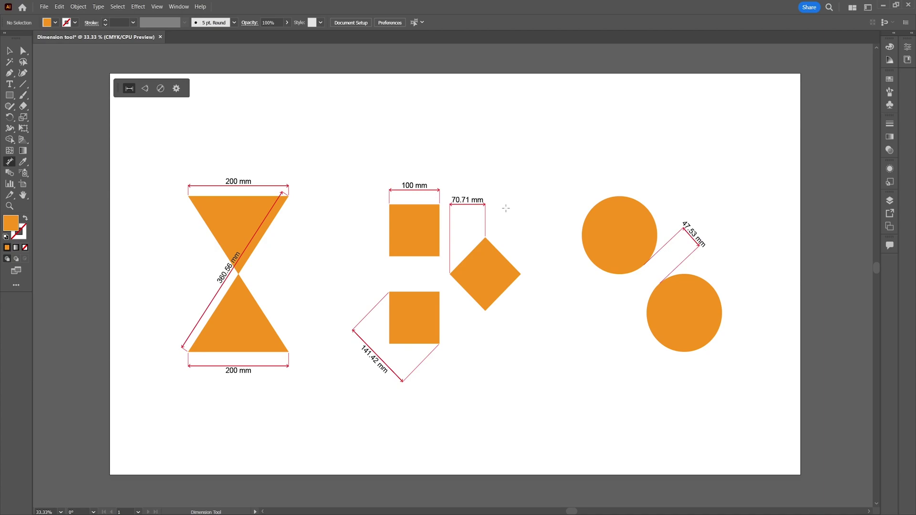
{"action": "left_click", "coordinate": [145, 89]}
Step: Place angle dimensions of 112.62° and 67.38° on the triangles and 303.69° at the top-left corner
{"action": "left_click", "coordinate": [252, 251]}
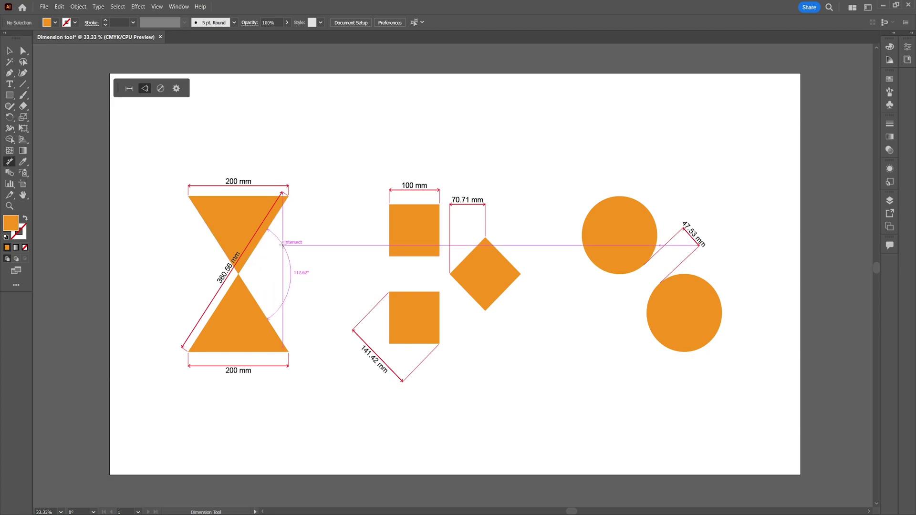
{"action": "left_click", "coordinate": [283, 245]}
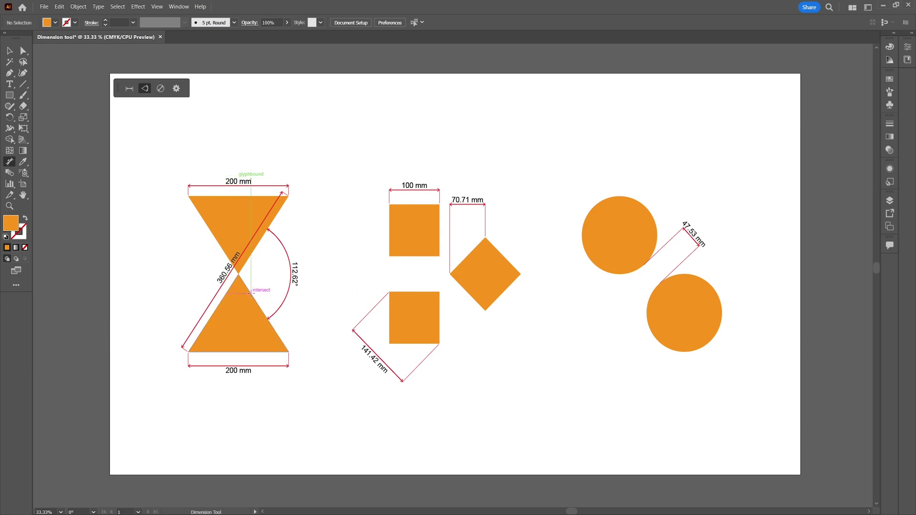
{"action": "left_click", "coordinate": [249, 308]}
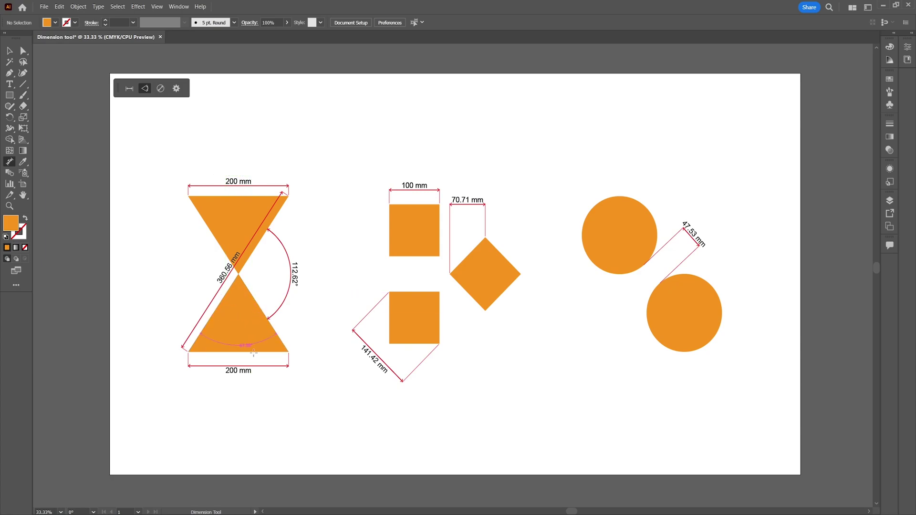
{"action": "left_click", "coordinate": [268, 412]}
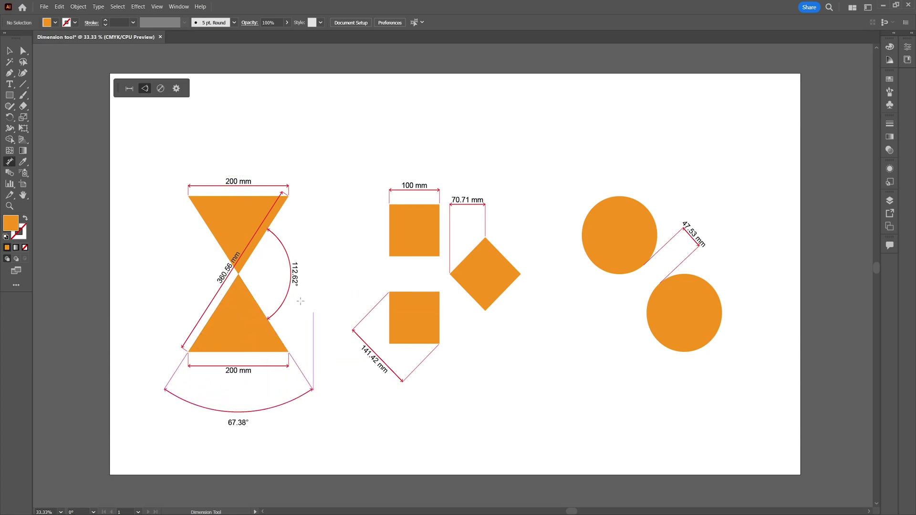
{"action": "left_click", "coordinate": [207, 197]}
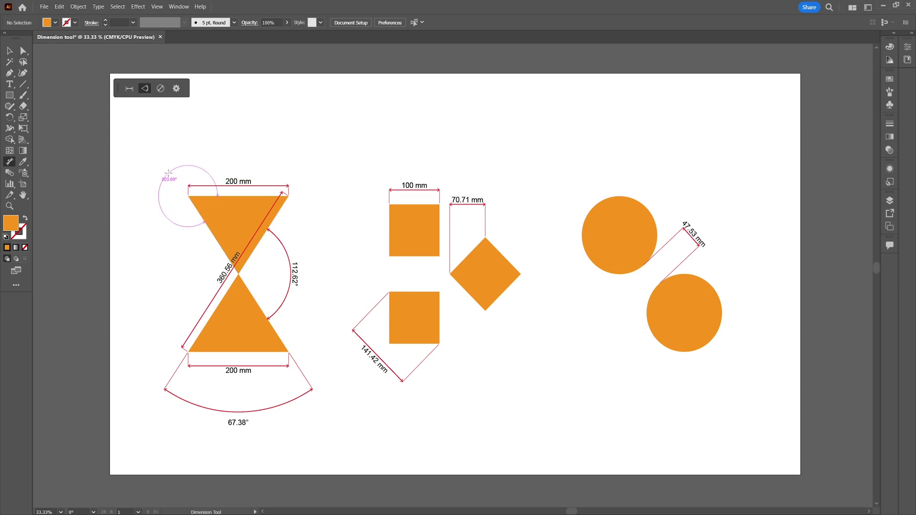
{"action": "left_click", "coordinate": [168, 173]}
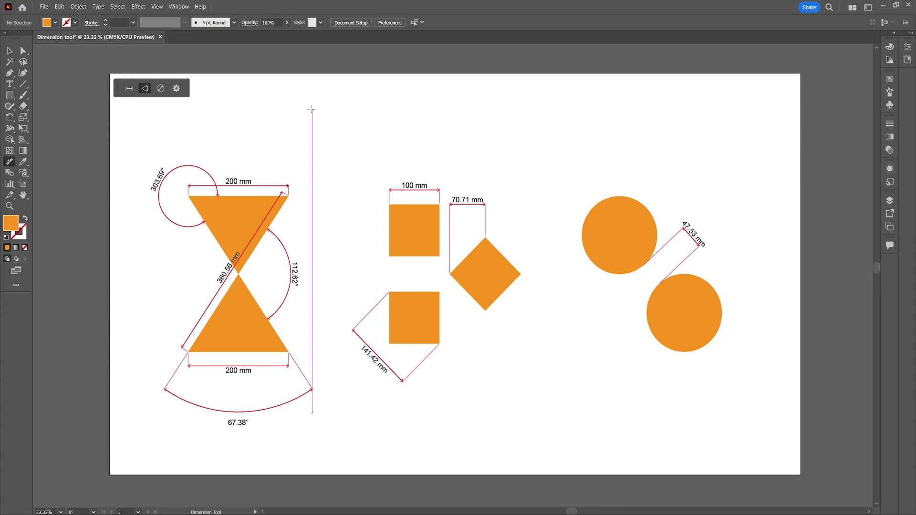
{"action": "left_click", "coordinate": [161, 90]}
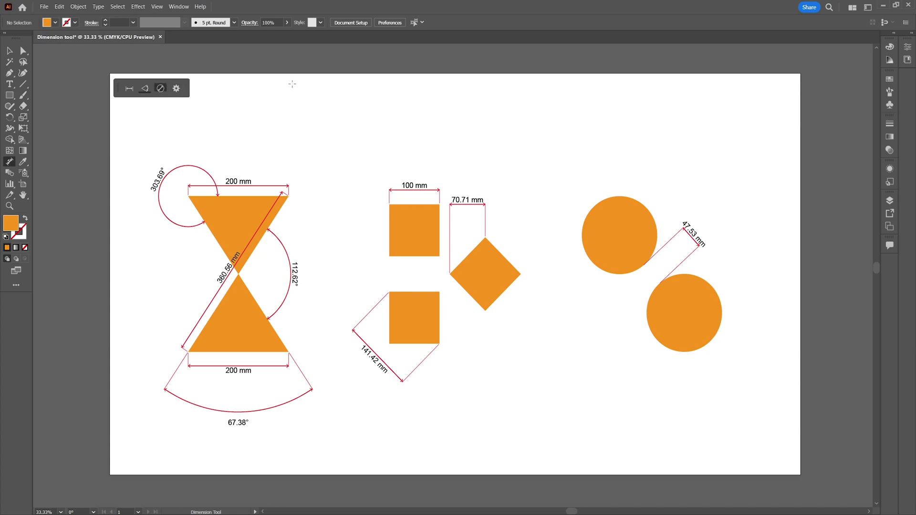
Step: Place an R 75 mm radius on the upper circle and a ø 150 mm diameter on the lower circle
{"action": "left_click", "coordinate": [647, 209]}
{"action": "left_click", "coordinate": [712, 296]}
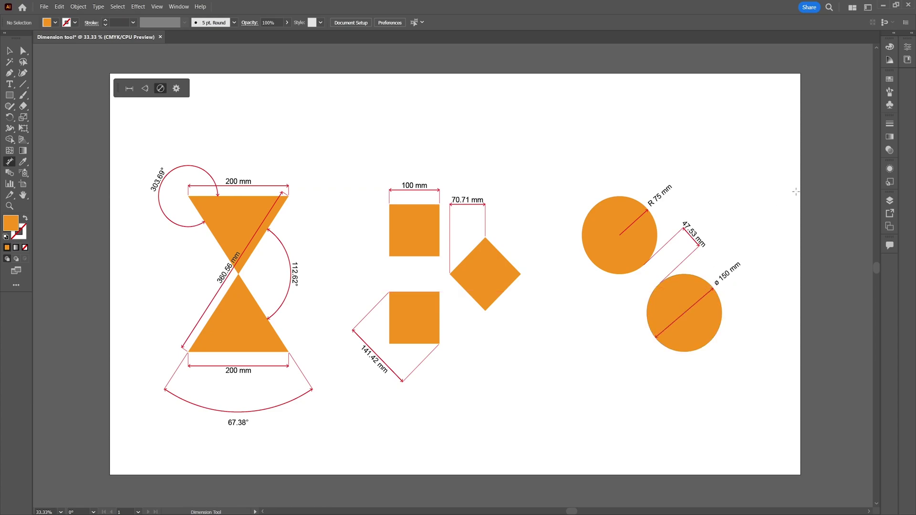
{"action": "key", "text": "v"}
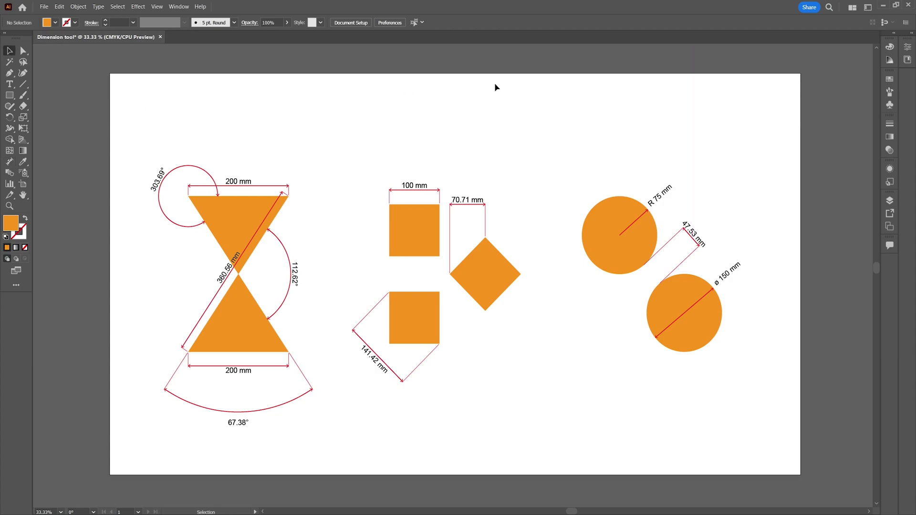
Step: Select the 100 mm dimension and set its dimension line weight to 5 pt
{"action": "left_click", "coordinate": [414, 187]}
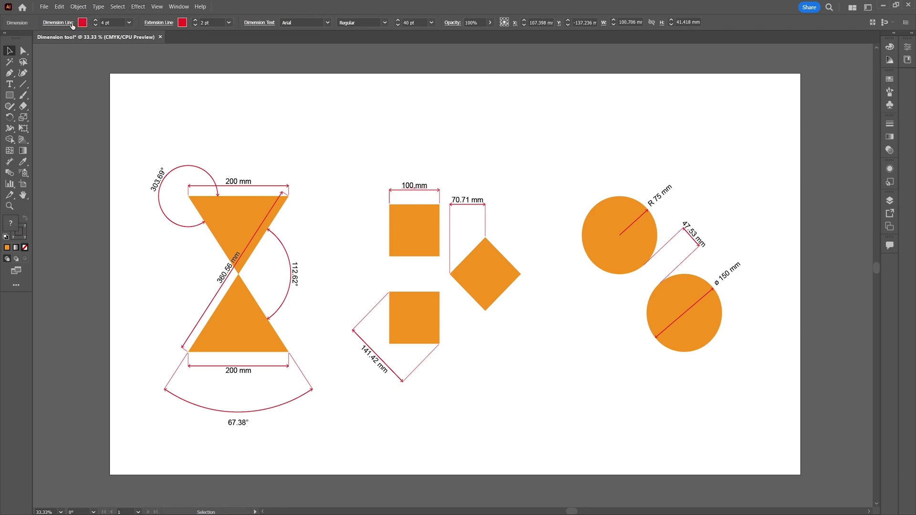
{"action": "left_click", "coordinate": [96, 21]}
{"action": "left_click", "coordinate": [95, 25]}
{"action": "left_click", "coordinate": [95, 20]}
{"action": "left_click", "coordinate": [96, 21]}
Step: Set the dimension text font to ITC Avant Garde Book and the line colour to black (000000)
{"action": "left_click", "coordinate": [329, 23]}
{"action": "left_click", "coordinate": [311, 68]}
{"action": "left_click", "coordinate": [83, 23]}
{"action": "type", "text": "000000"}
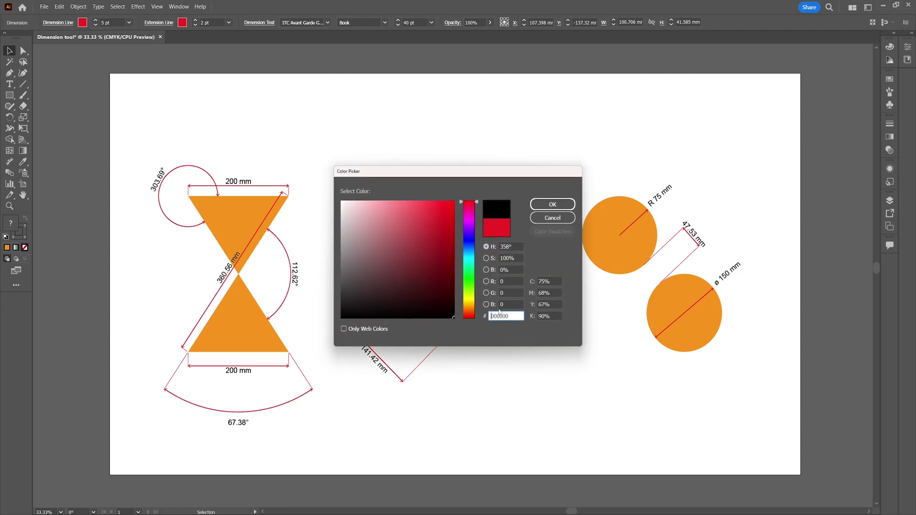
{"action": "left_click", "coordinate": [552, 204]}
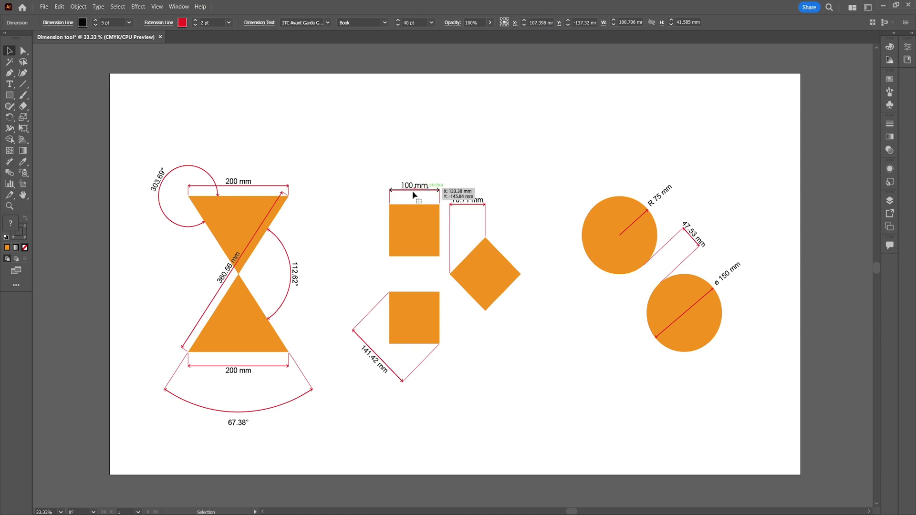